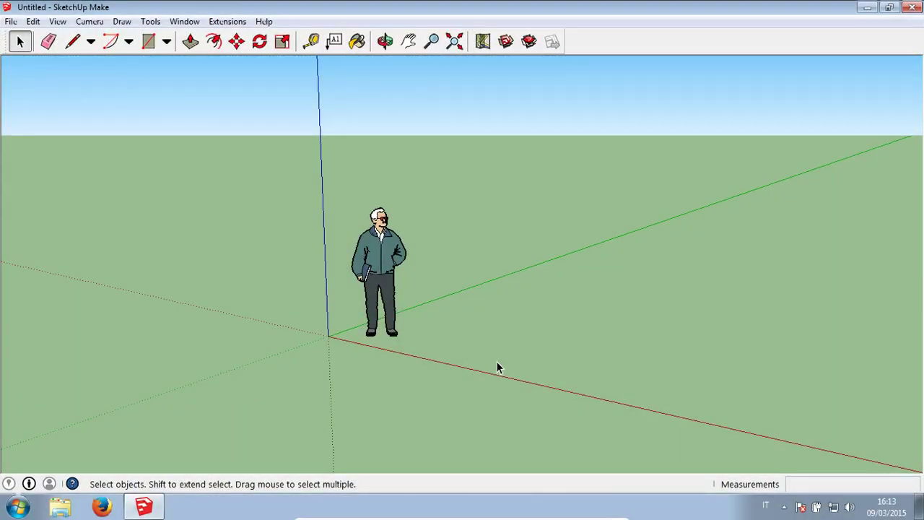
Draw a flat rectangle on the ground plane right of the origin, beside the scale figure.
middle_drag(480, 242, 433, 316)
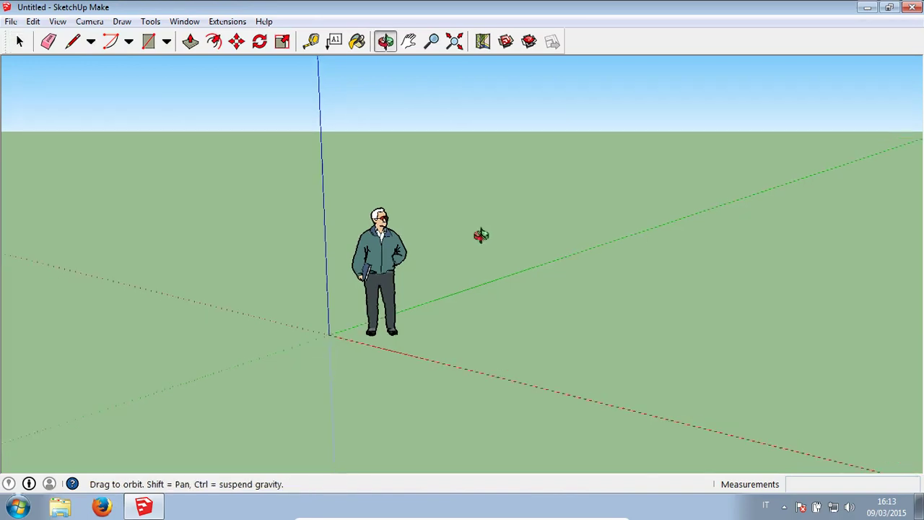
scroll(433, 318, down, 2)
click(148, 41)
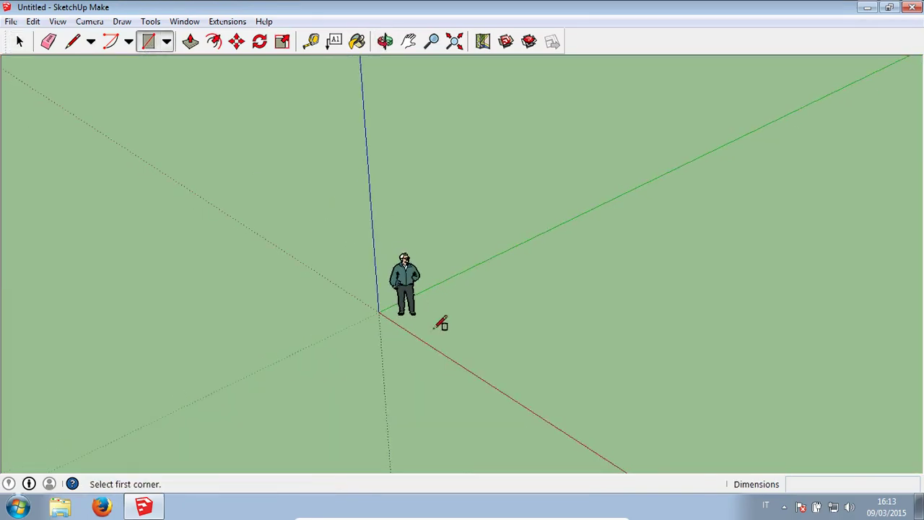
click(442, 328)
click(694, 296)
mouse_move(606, 231)
middle_down()
mouse_move(629, 264)
mouse_move(551, 270)
mouse_move(541, 257)
mouse_move(548, 285)
middle_up()
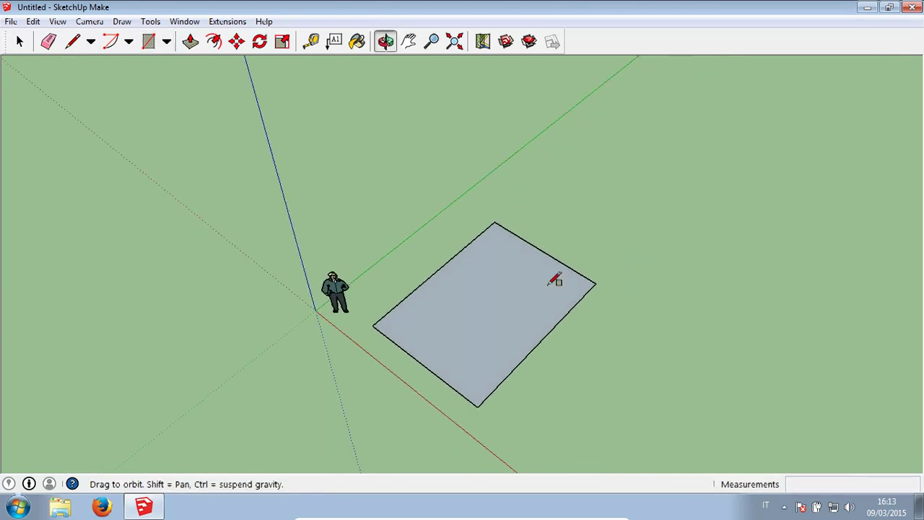
key(space)
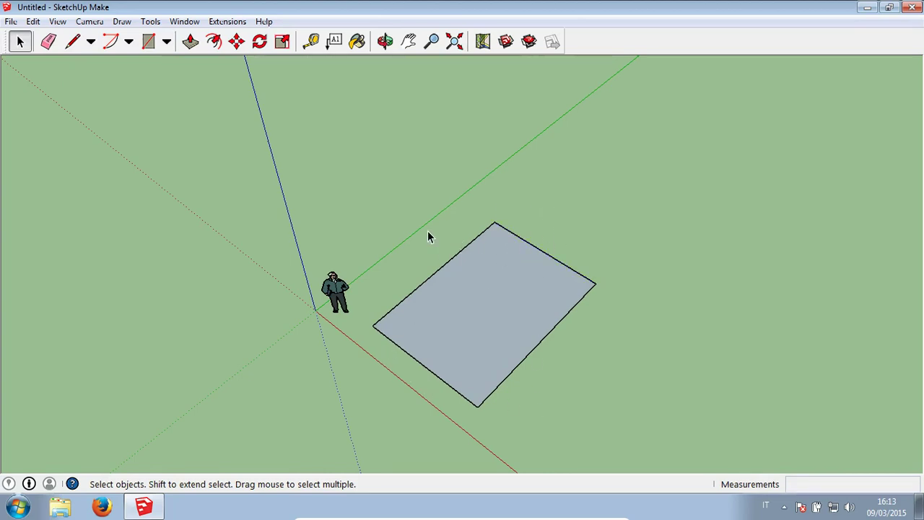
Select the rectangle with its edges and move it exactly 2 m along the red axis.
double_click(474, 293)
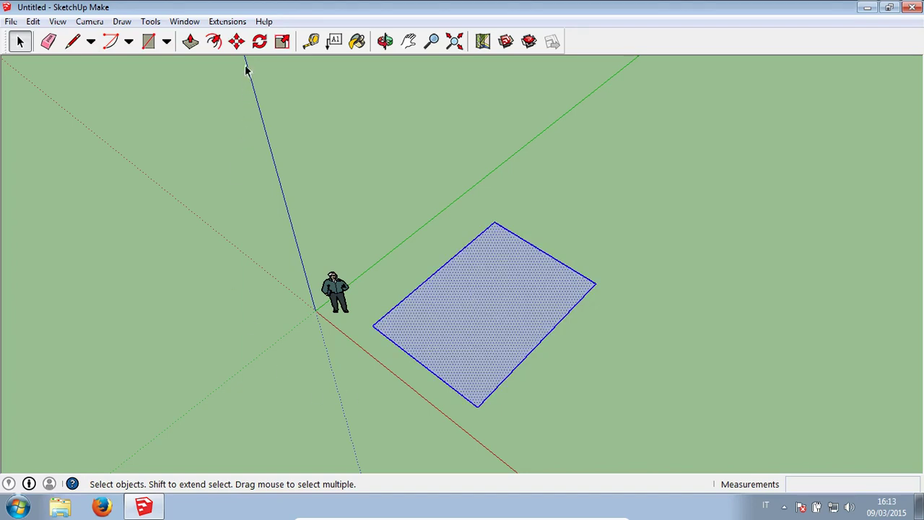
click(237, 42)
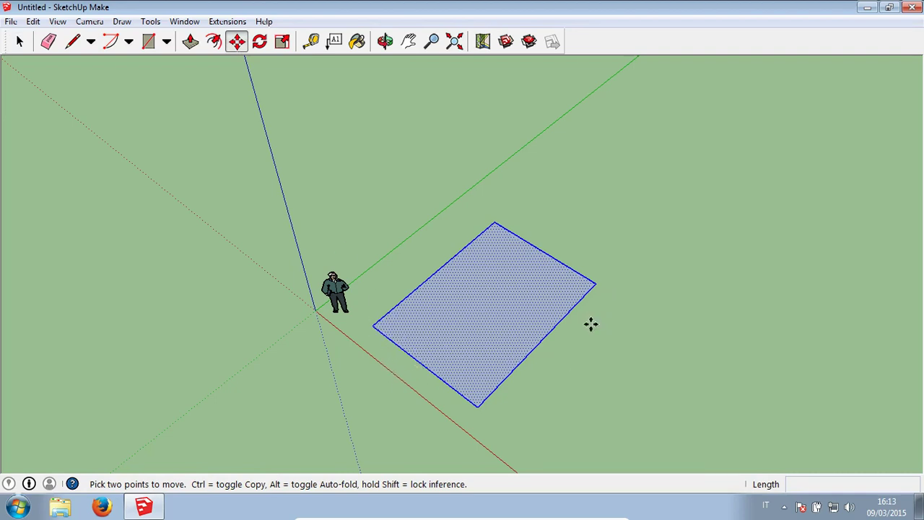
middle_drag(588, 322, 545, 242)
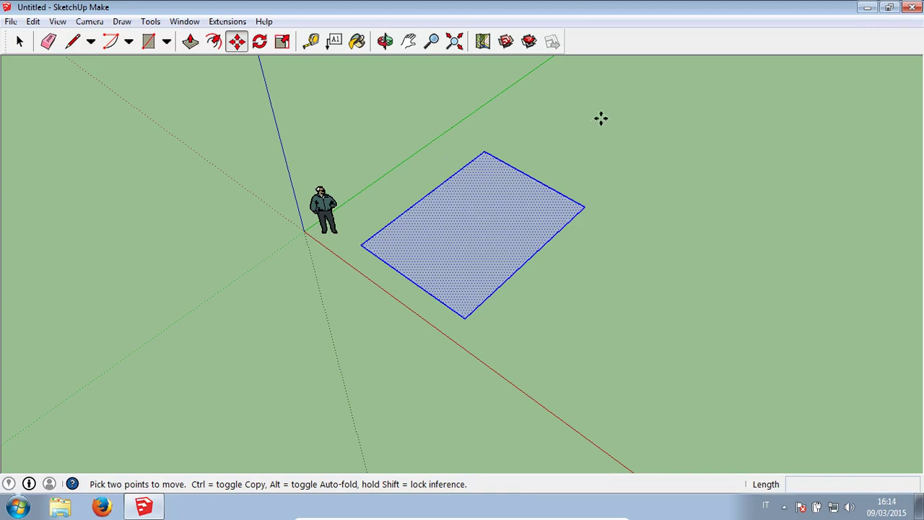
drag(594, 126, 644, 154)
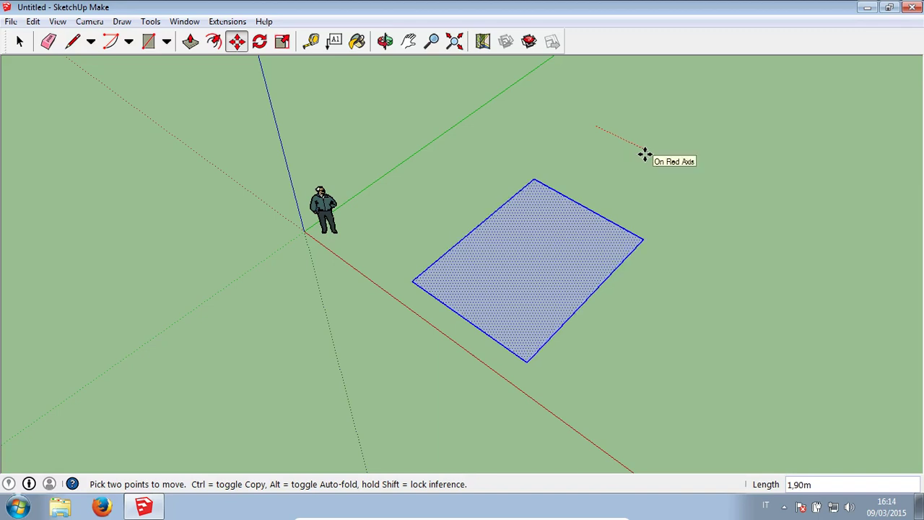
text(2)
key(Return)
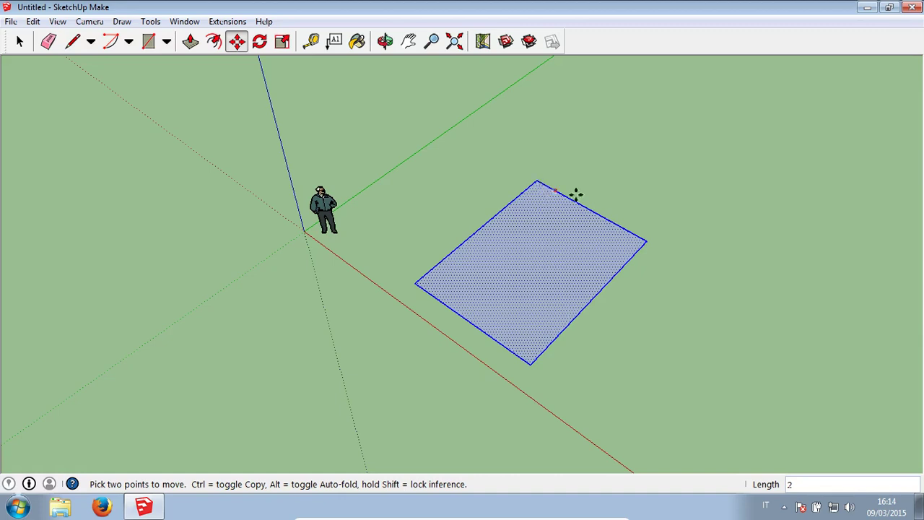
key(space)
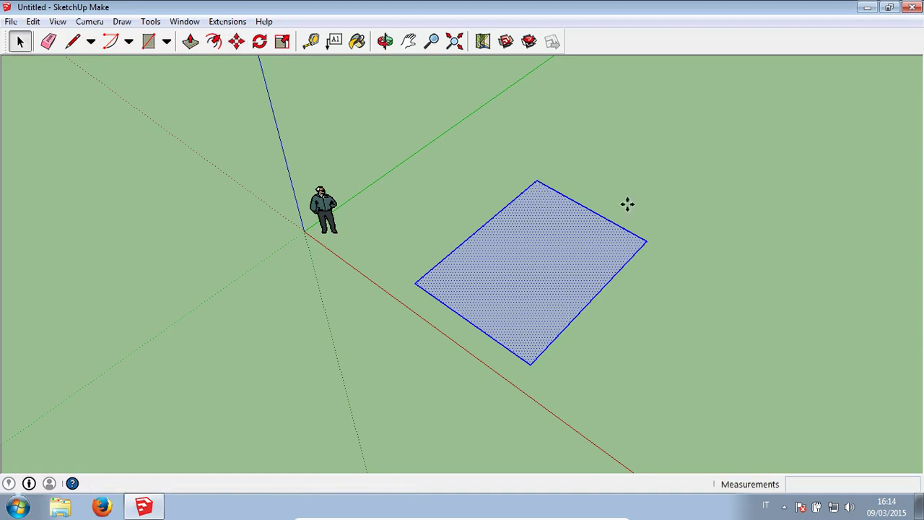
click(148, 42)
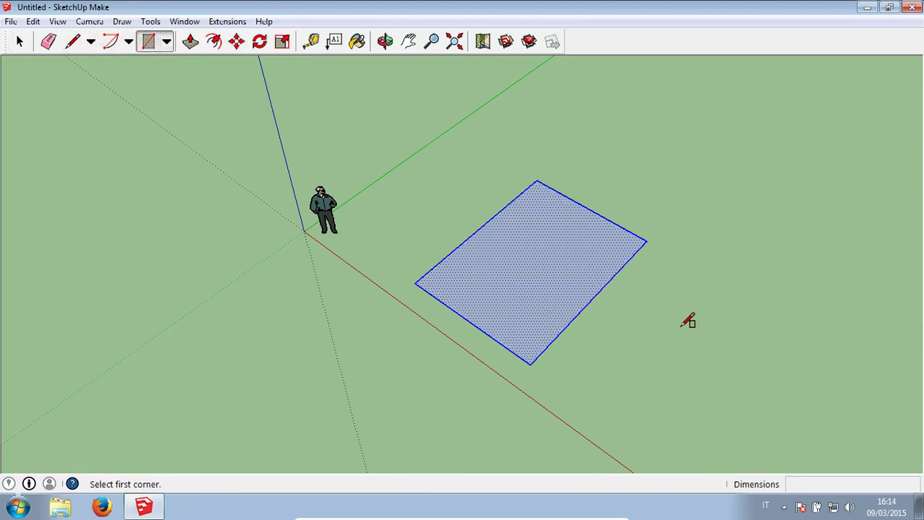
click(679, 328)
click(895, 274)
key(space)
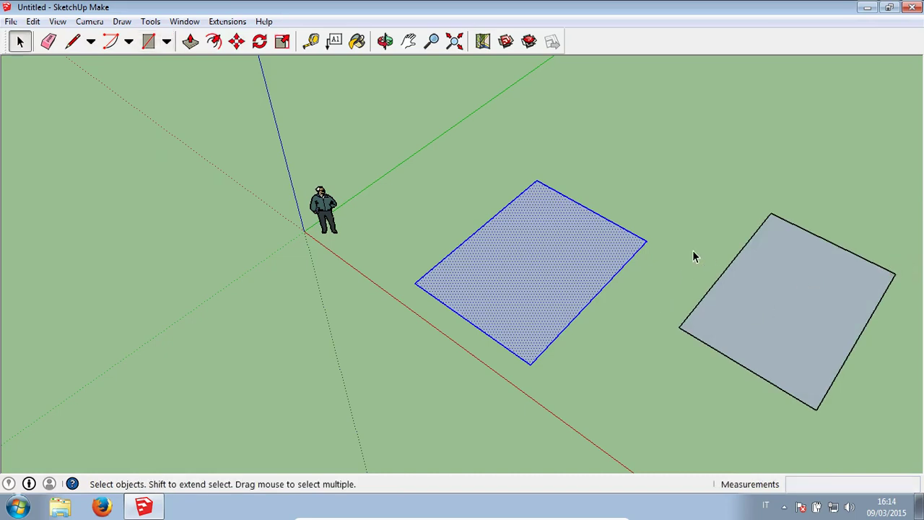
click(694, 282)
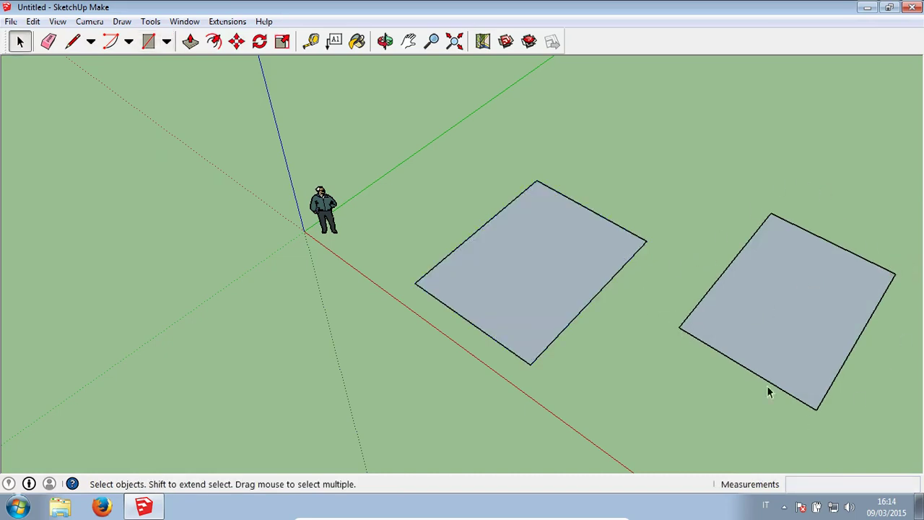
click(517, 256)
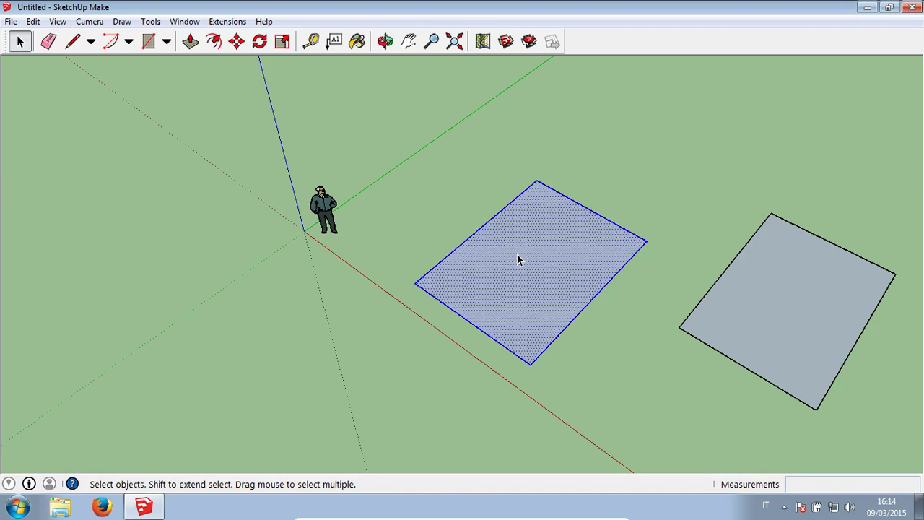
click(236, 41)
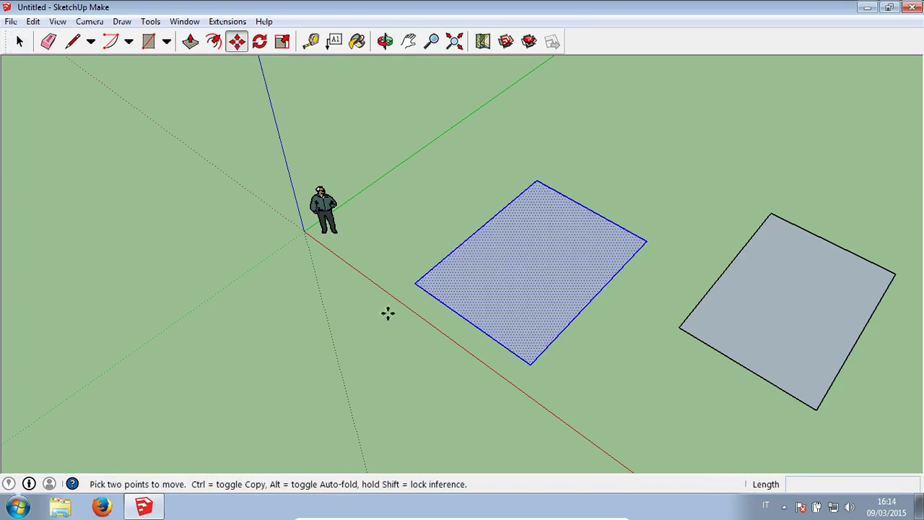
click(528, 360)
click(529, 364)
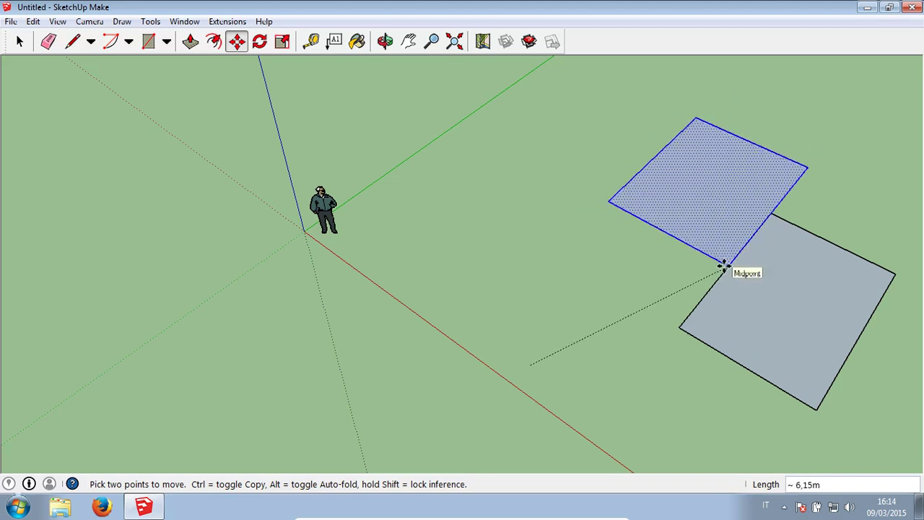
click(724, 265)
key(ctrl+z)
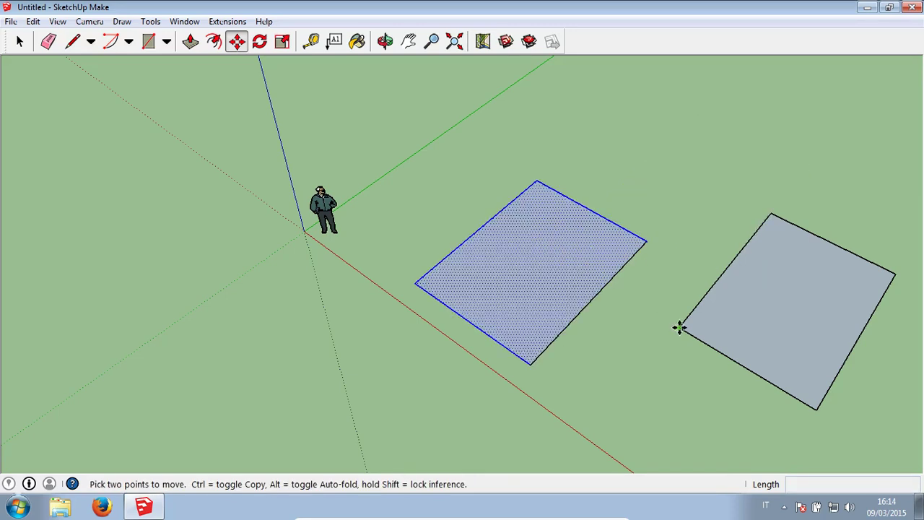
key(ctrl+z)
key(space)
click(648, 334)
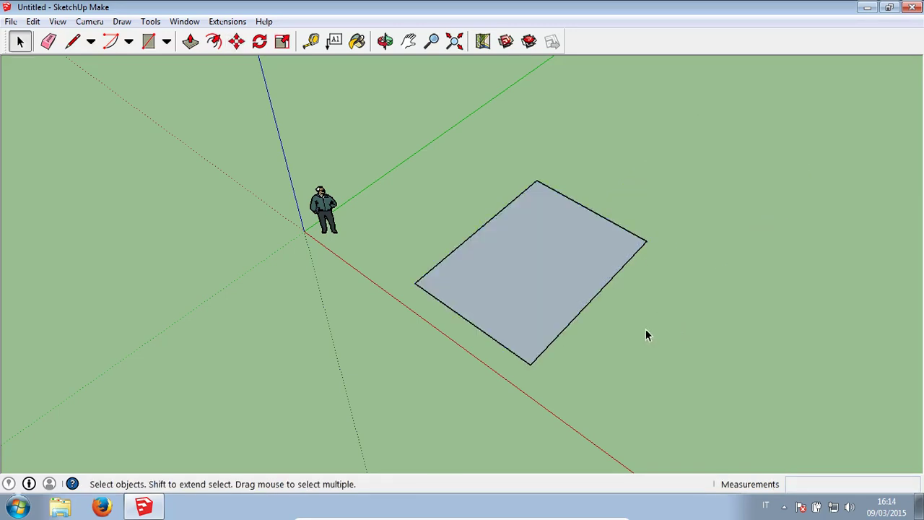
mouse_move(647, 334)
middle_down()
mouse_move(582, 308)
mouse_move(520, 313)
middle_up()
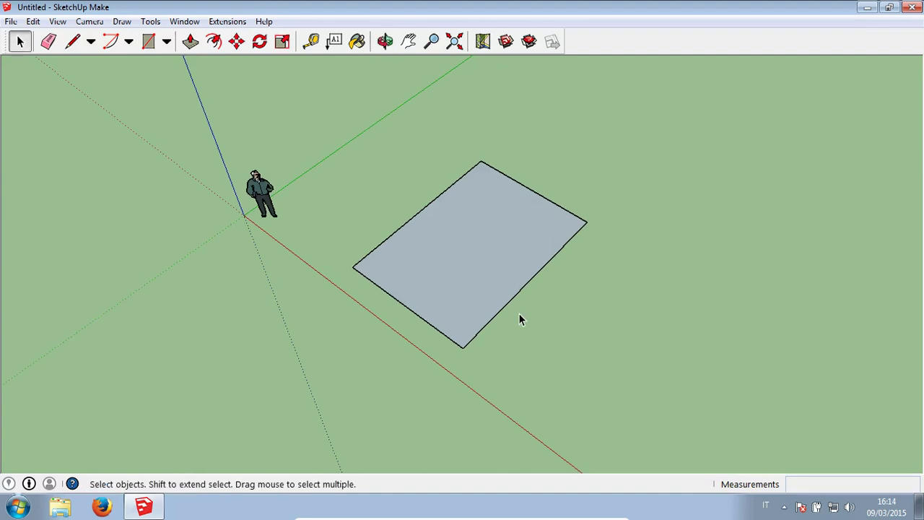
Ctrl-copy the rectangle beside the original, inspect it, then delete the copy.
middle_click(518, 320)
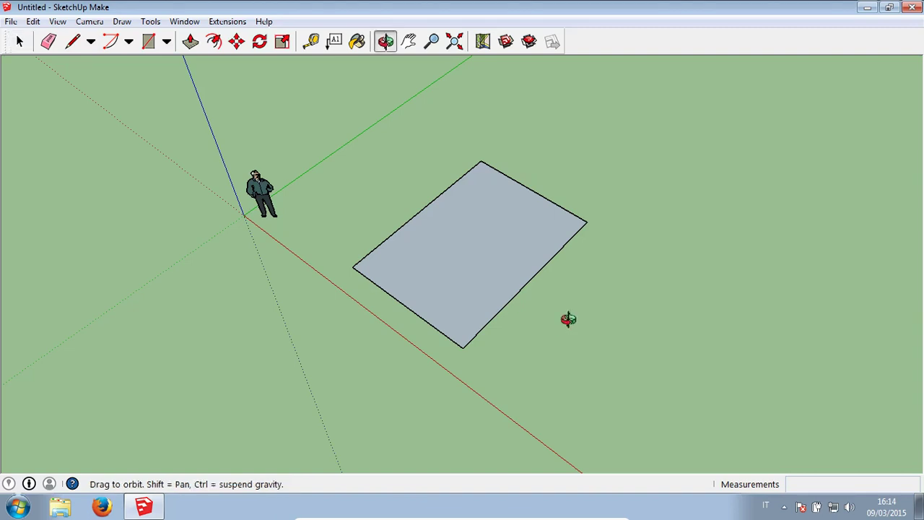
click(445, 241)
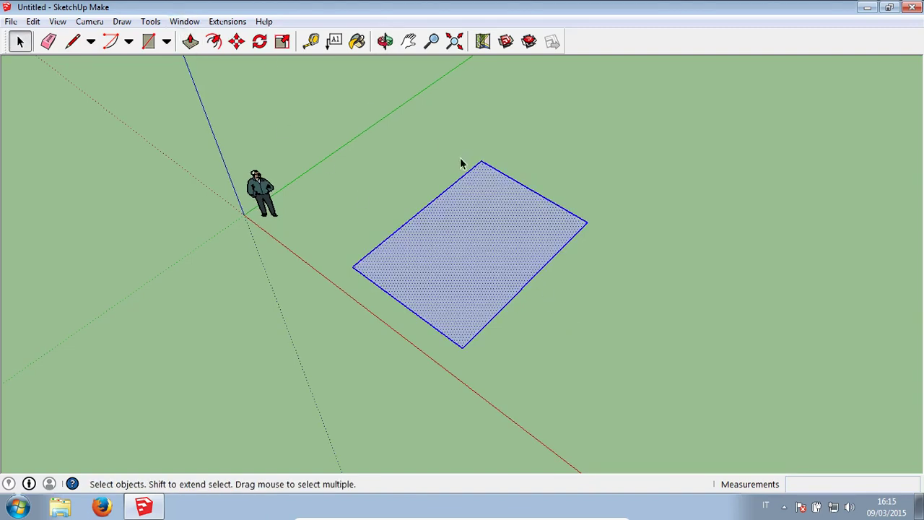
click(238, 48)
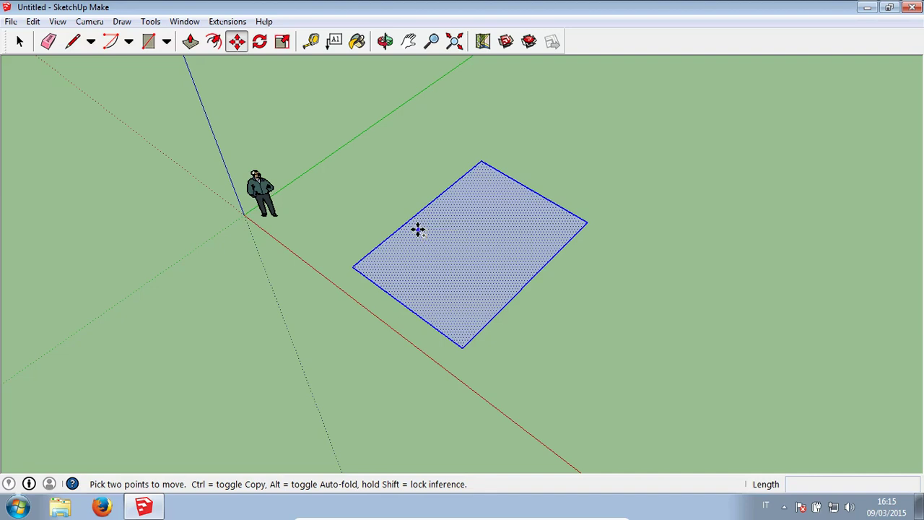
click(350, 267)
key(ctrl)
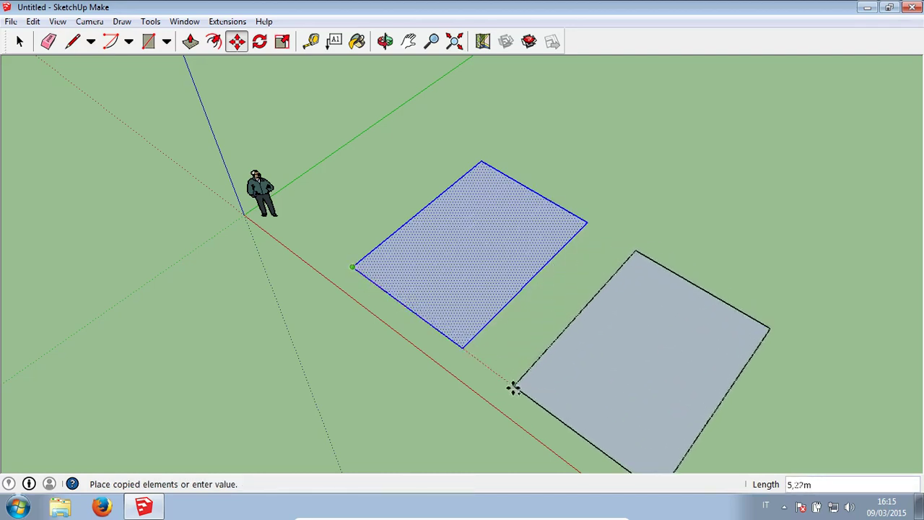
click(514, 390)
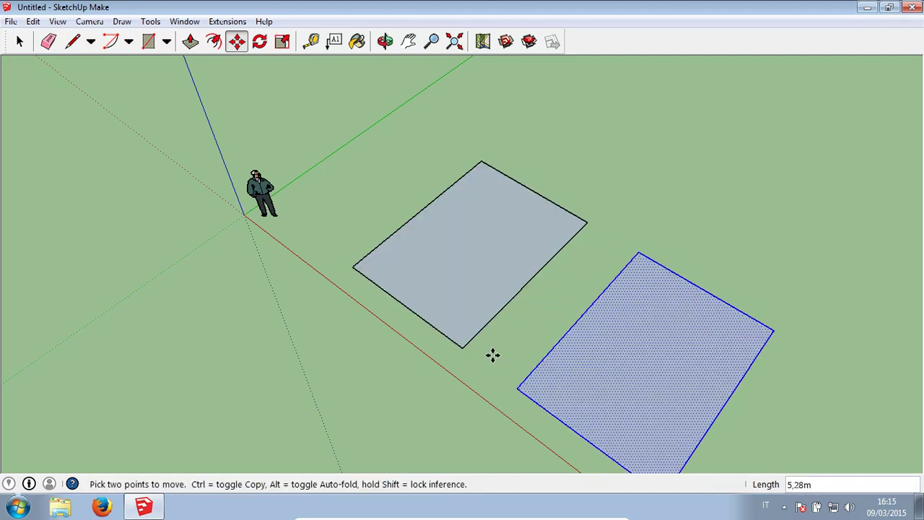
mouse_move(493, 355)
middle_down()
mouse_move(462, 284)
mouse_move(395, 252)
middle_up()
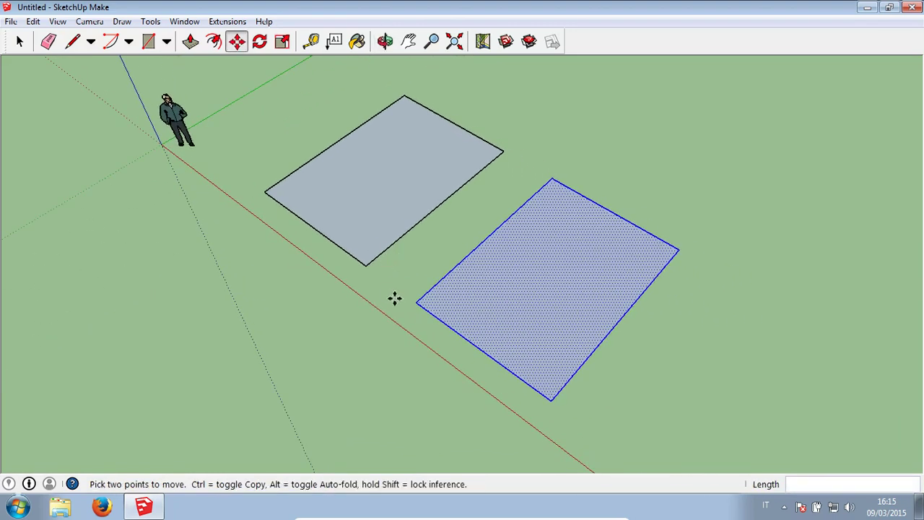
key(Delete)
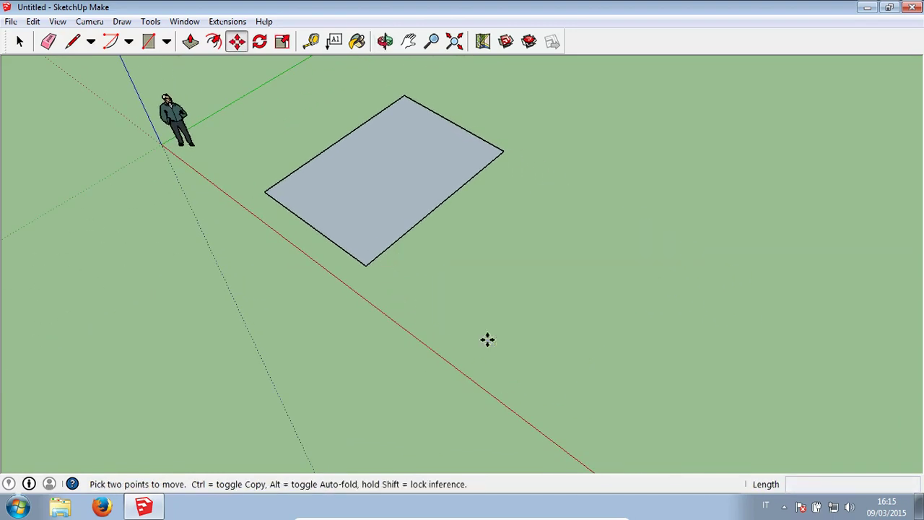
Zoom out, select the rectangle's face and edges together, and activate Move with M.
mouse_move(483, 248)
middle_down()
mouse_move(477, 268)
mouse_move(508, 315)
middle_up()
key(space)
scroll(507, 316, down, 2)
scroll(508, 323, down, 1)
middle_drag(550, 334, 532, 252)
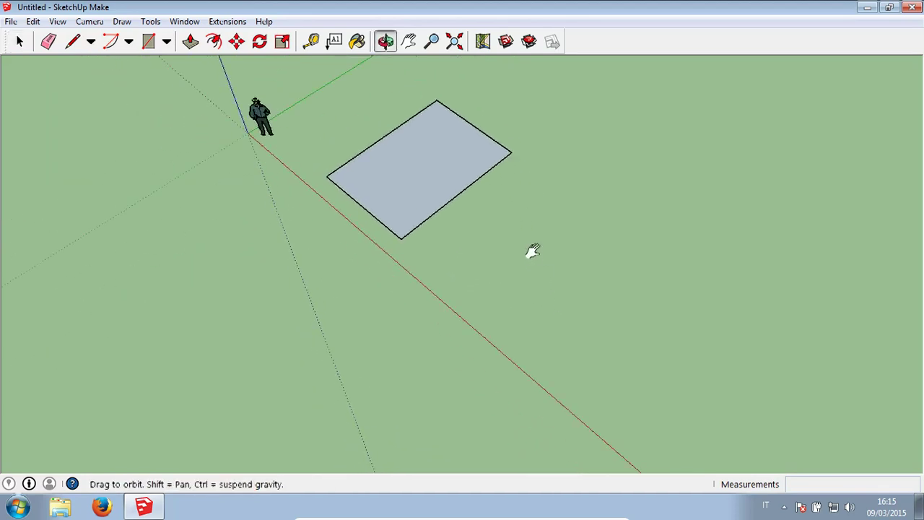
scroll(509, 262, down, 2)
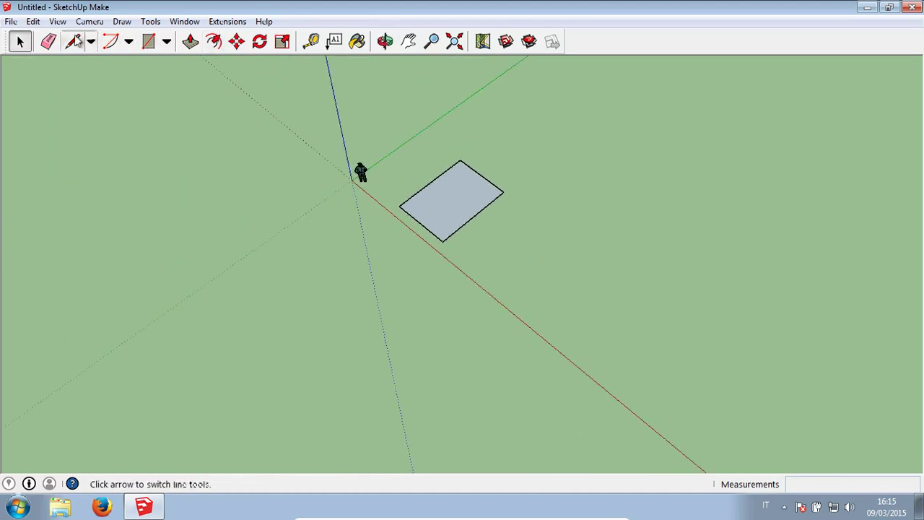
double_click(450, 202)
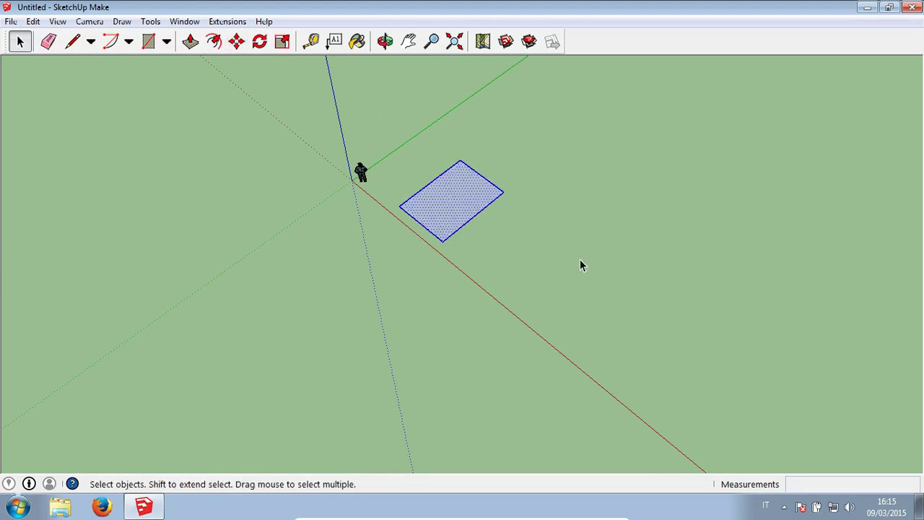
key(m)
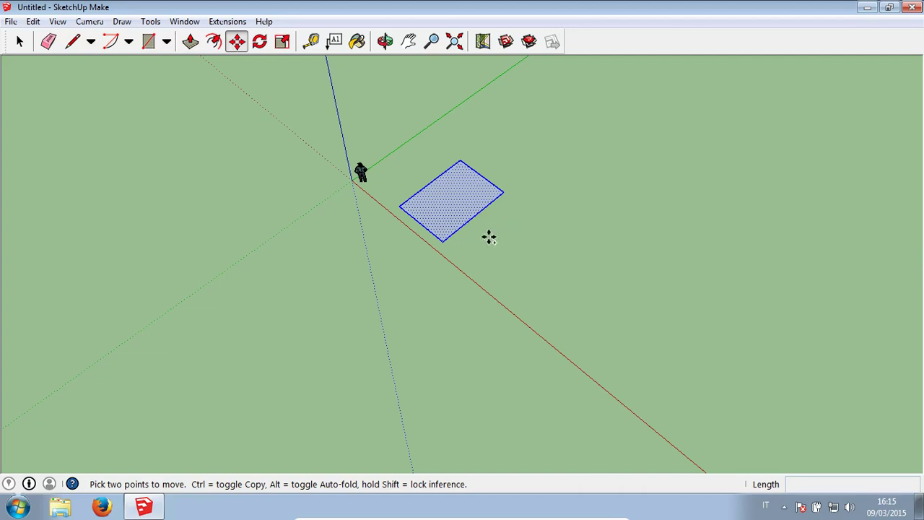
Ctrl-copy the rectangle 5 m along the red axis from its left corner.
click(399, 207)
key(ctrl)
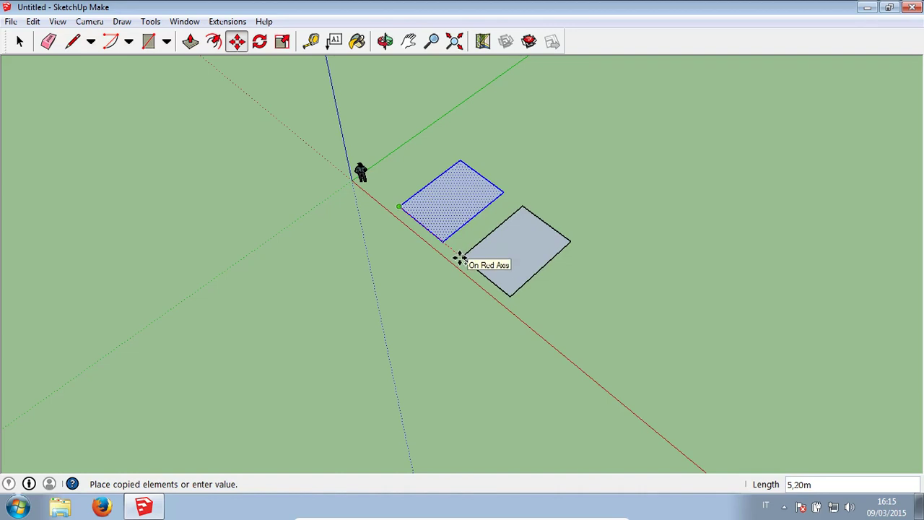
text(5)
key(Return)
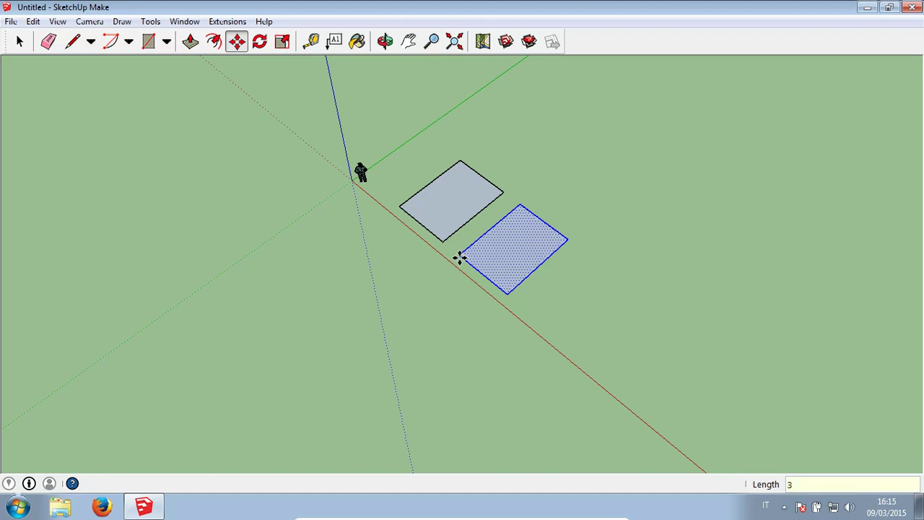
Turn the copy into a 3x array along red, then extend it to 6x.
text(x)
key(Return)
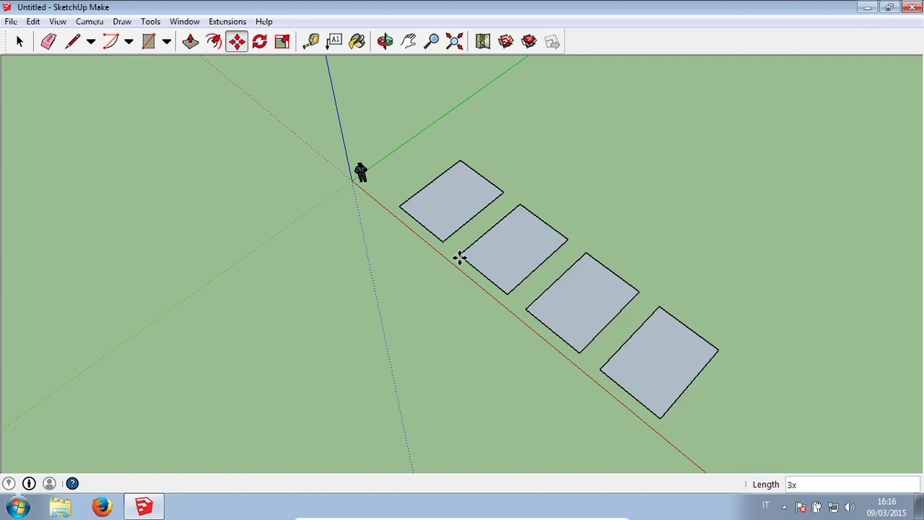
text(6x)
key(Return)
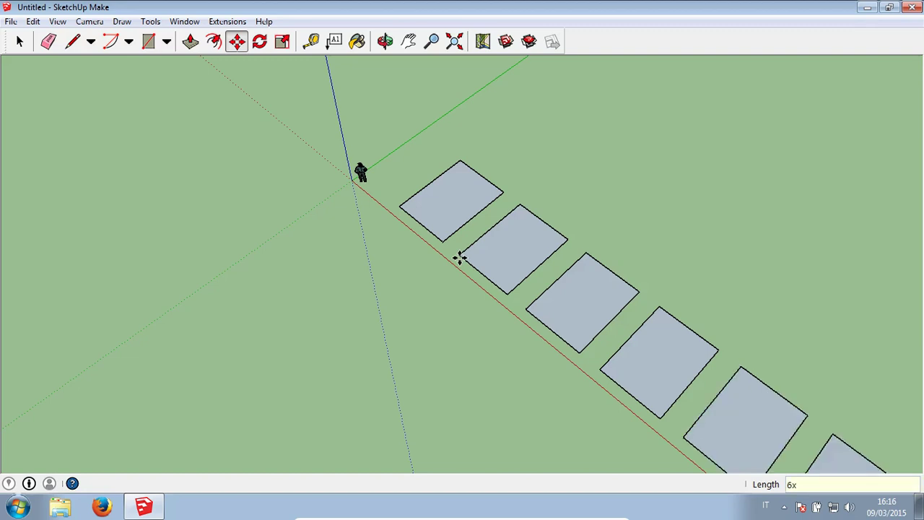
Reduce the array to 2x, leaving the original plus two evenly spaced copies.
scroll(495, 252, down, 3)
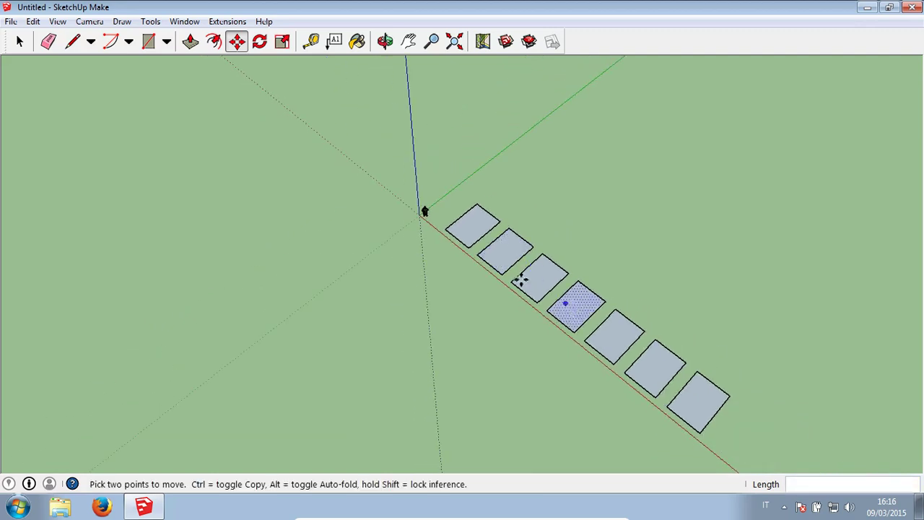
scroll(498, 281, up, 2)
scroll(529, 294, up, 1)
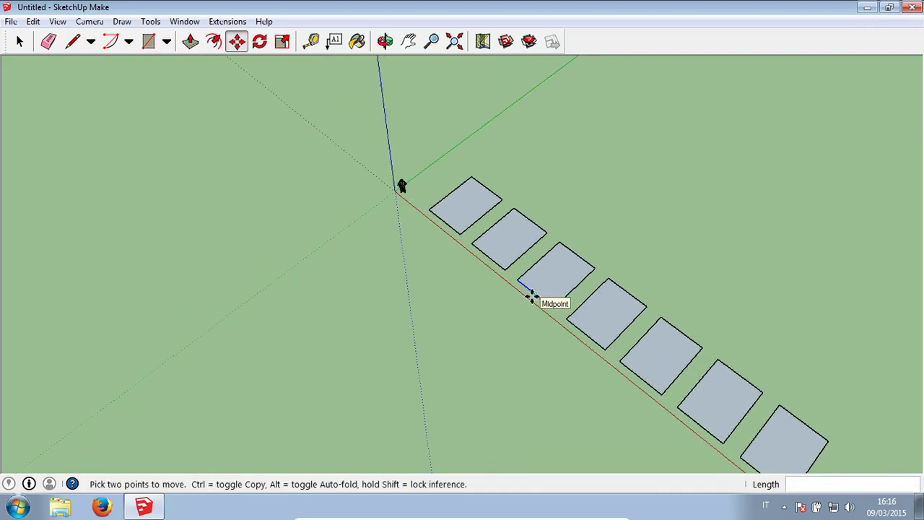
scroll(530, 295, up, 1)
text(2x)
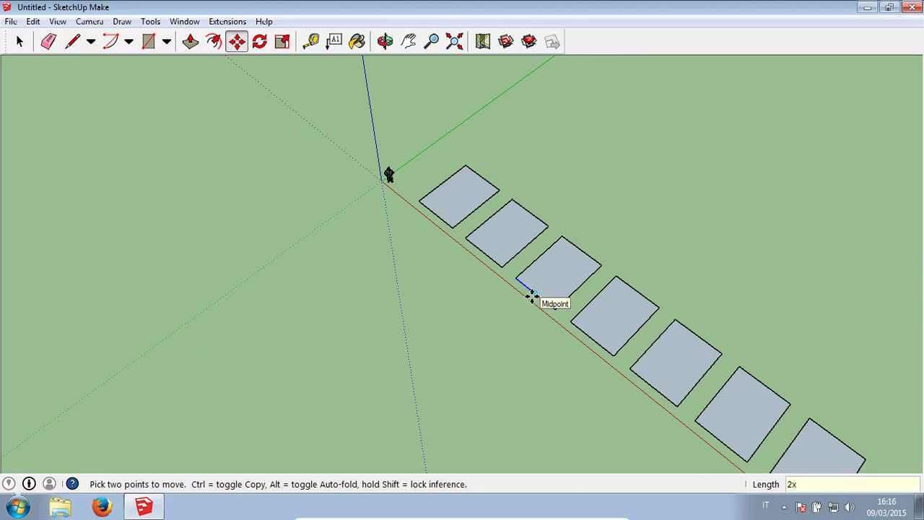
key(Return)
scroll(532, 296, up, 1)
scroll(531, 296, up, 1)
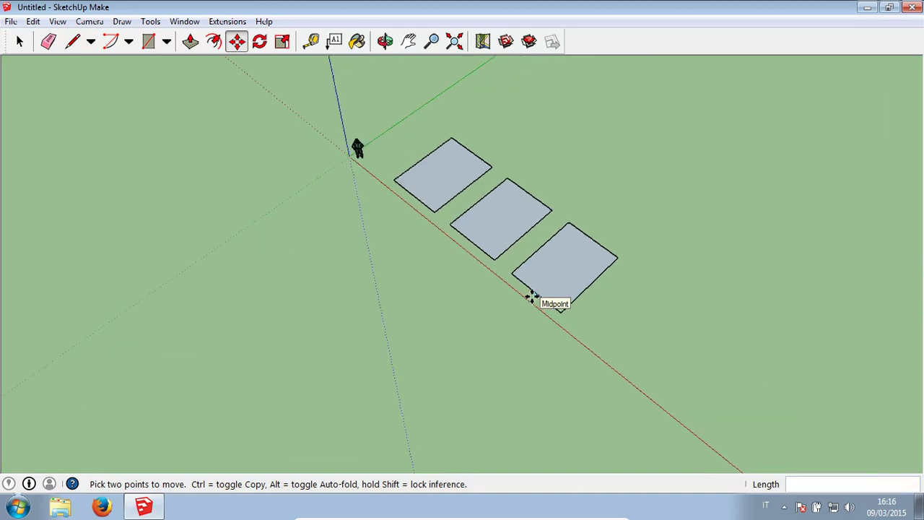
scroll(531, 296, up, 1)
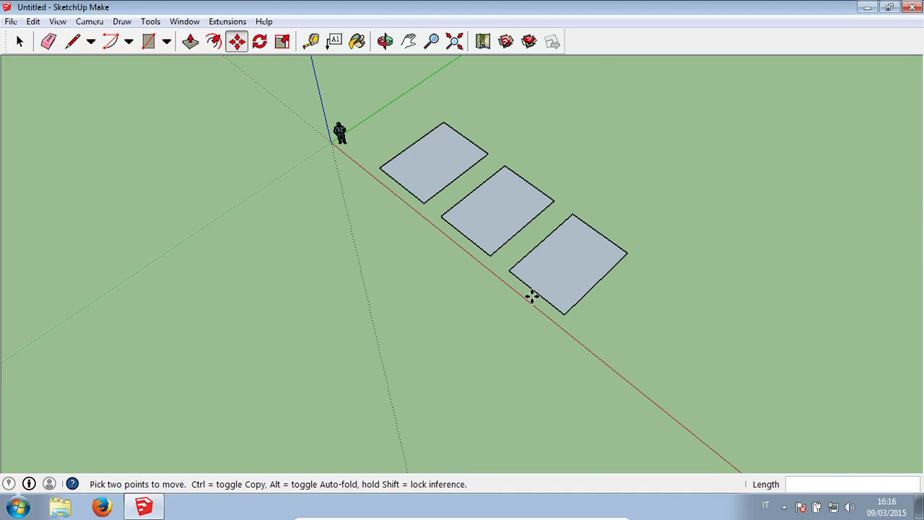
scroll(532, 294, up, 1)
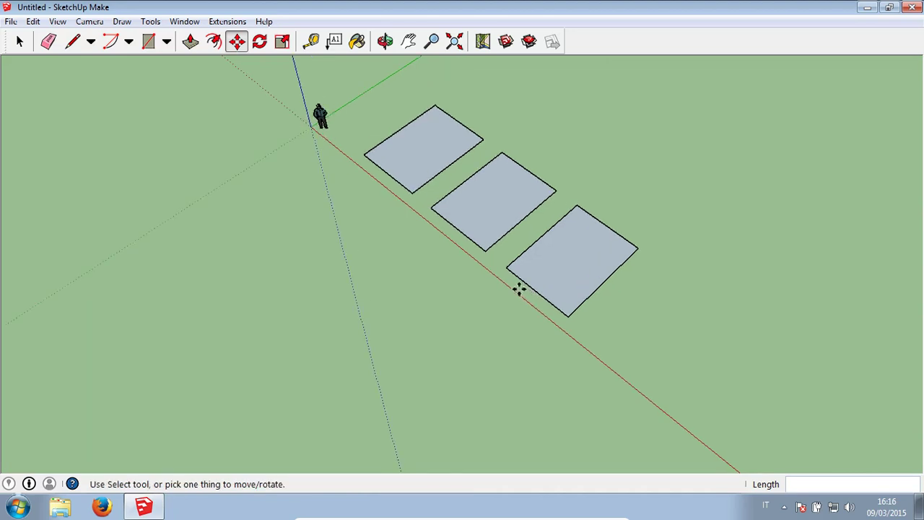
scroll(518, 288, up, 1)
scroll(505, 284, down, 2)
key(space)
Delete the second and third squares and select the remaining first square.
drag(655, 337, 484, 186)
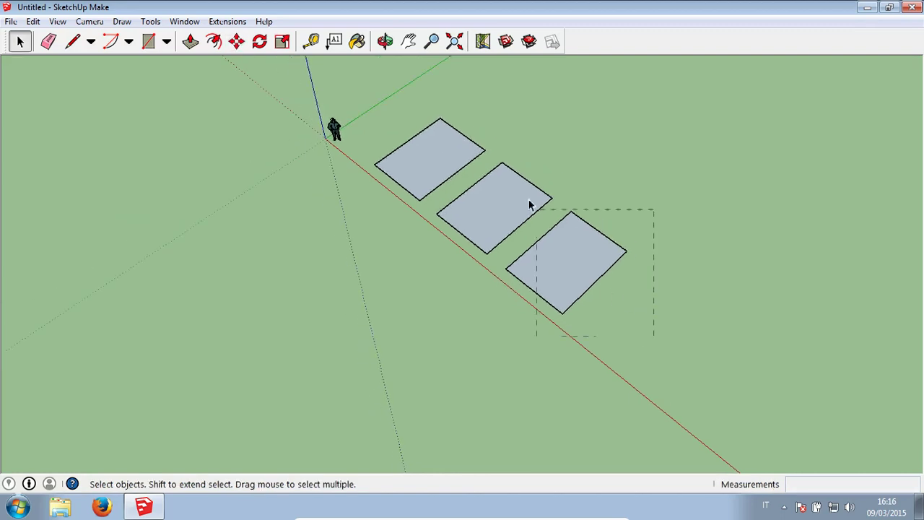
key(Delete)
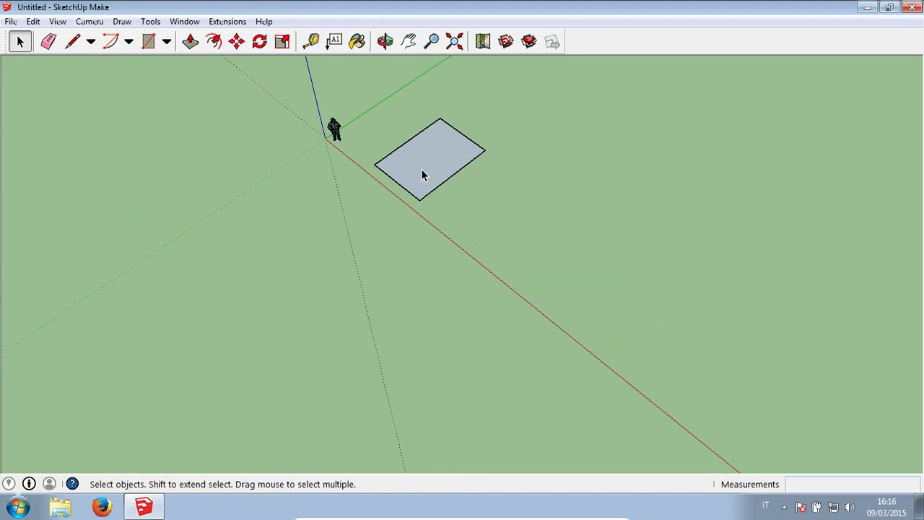
click(423, 173)
Copy the square 20 m along red, then divide the gap into thirds with 3/.
click(237, 41)
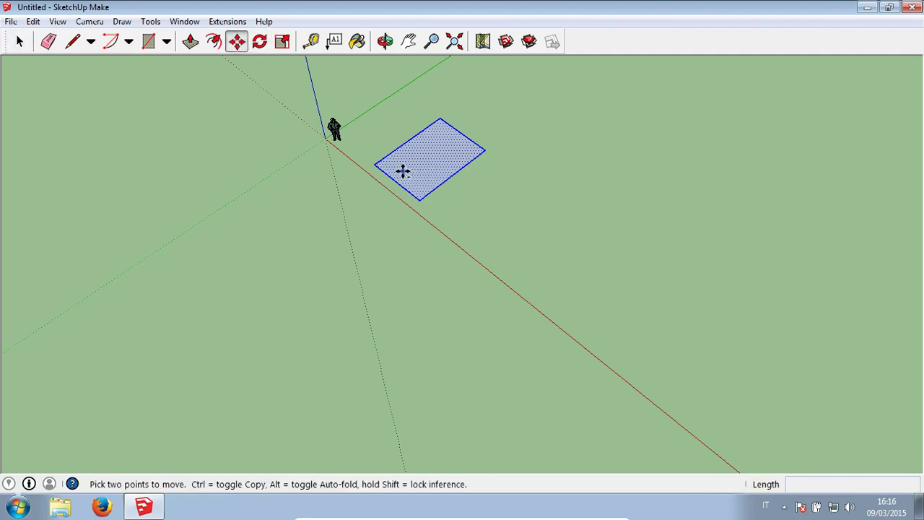
key(ctrl)
click(402, 171)
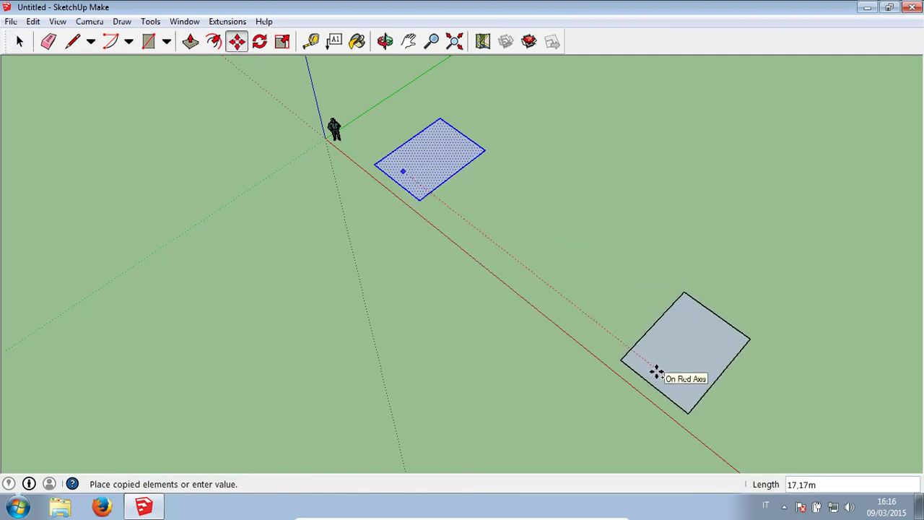
text(20)
key(Return)
scroll(656, 372, down, 1)
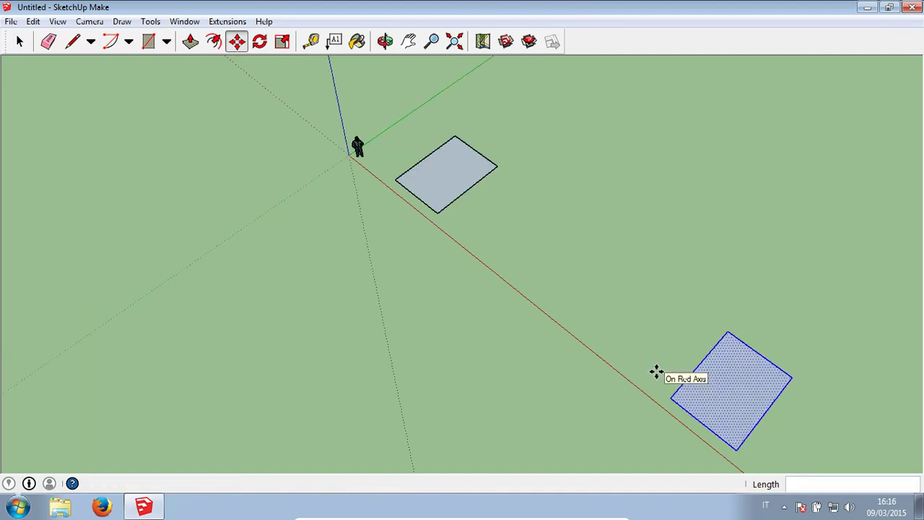
text(3/)
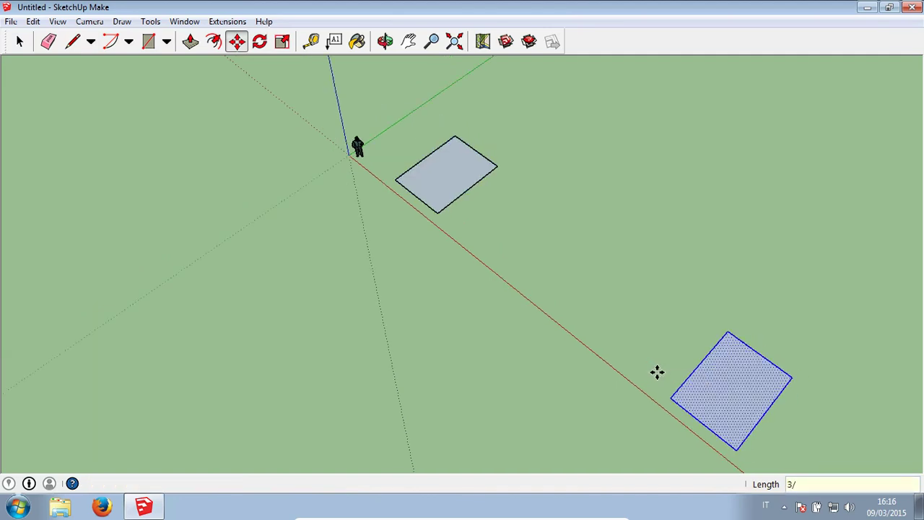
key(Return)
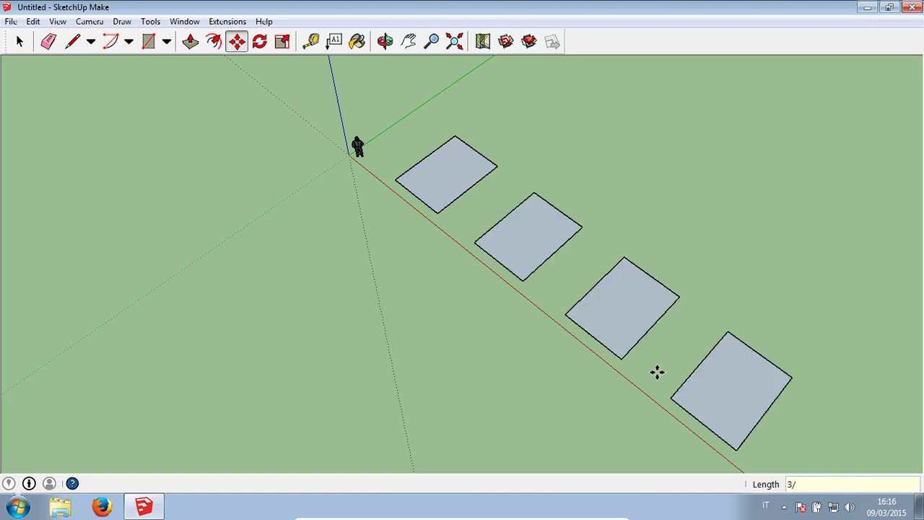